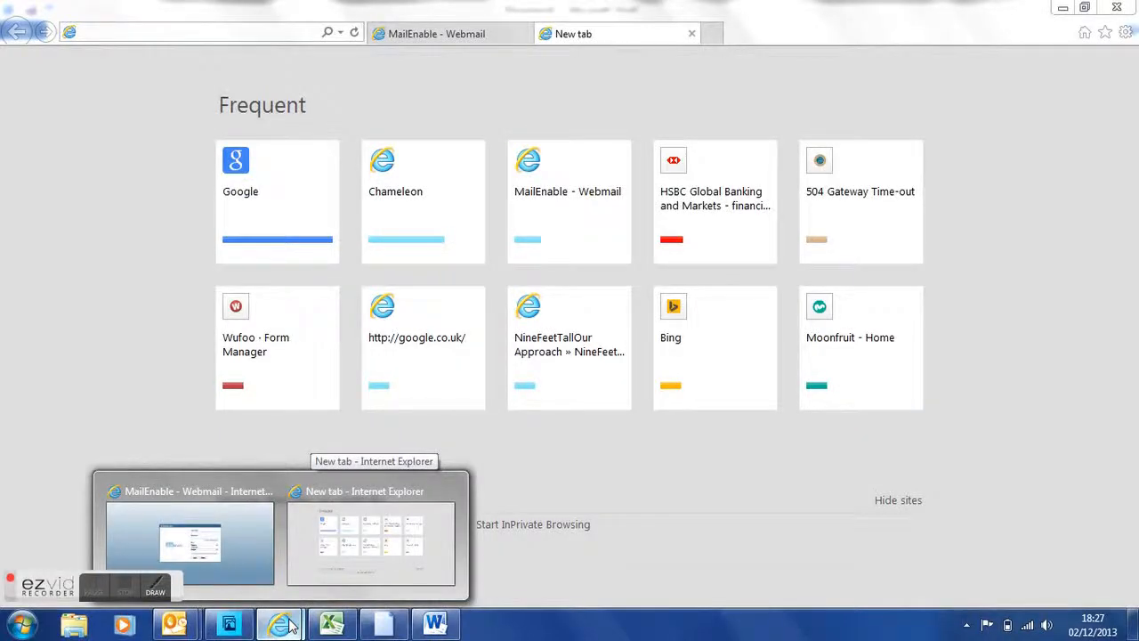
- Load the MailEnable webmail login page via the webmail.bath address autocomplete
{"action": "left_click", "coordinate": [269, 191]}
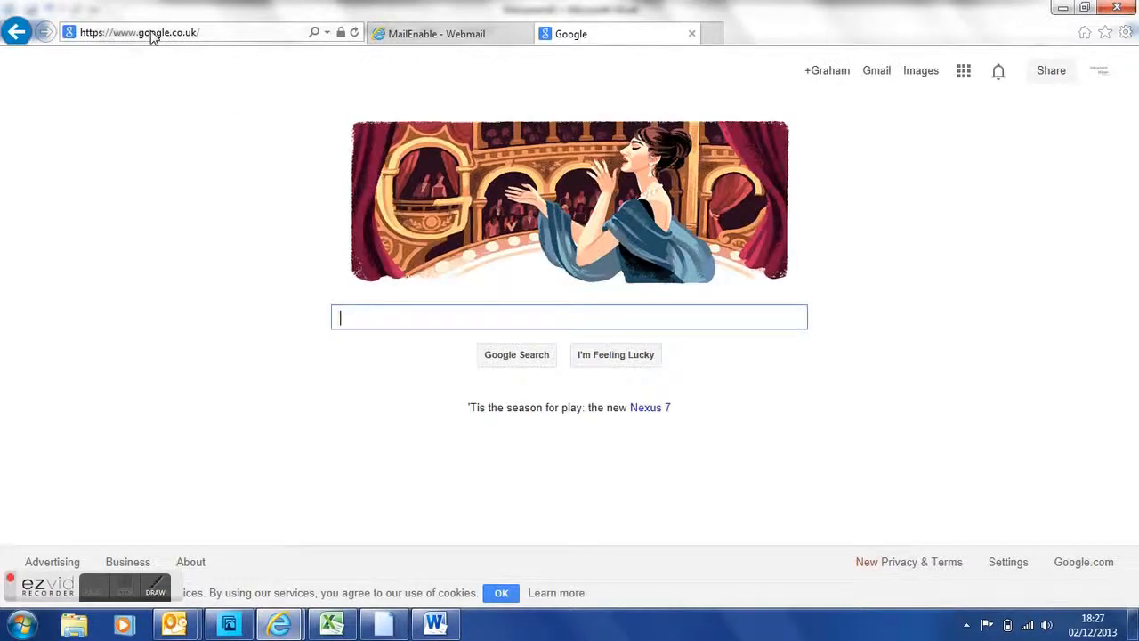
{"action": "left_click", "coordinate": [153, 33]}
{"action": "type", "text": "webmail"}
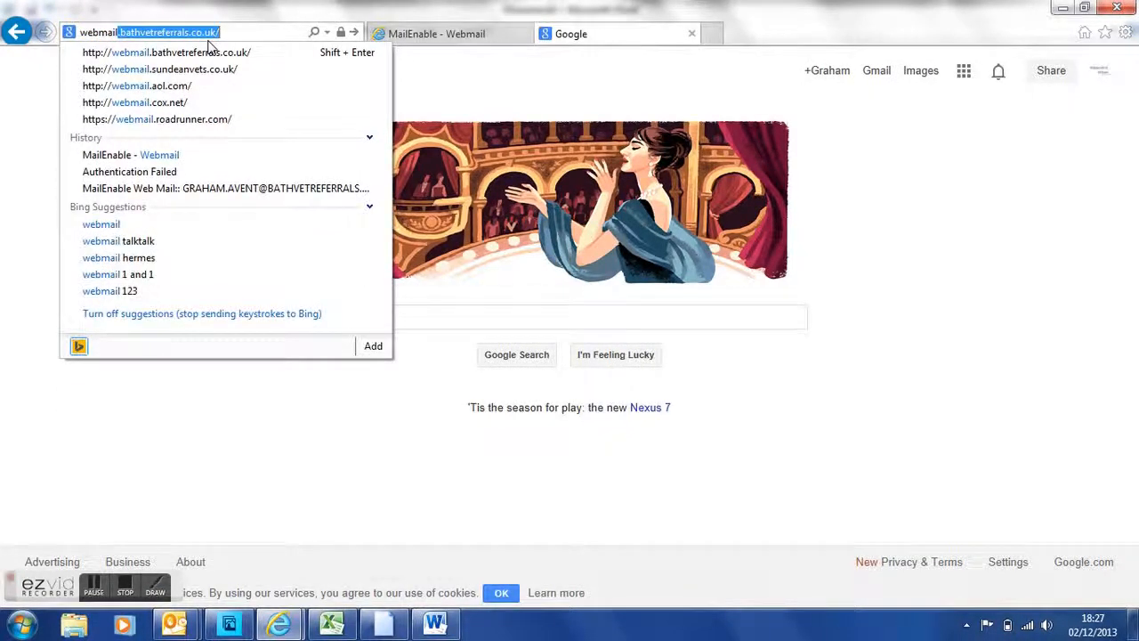
{"action": "type", "text": ".bath"}
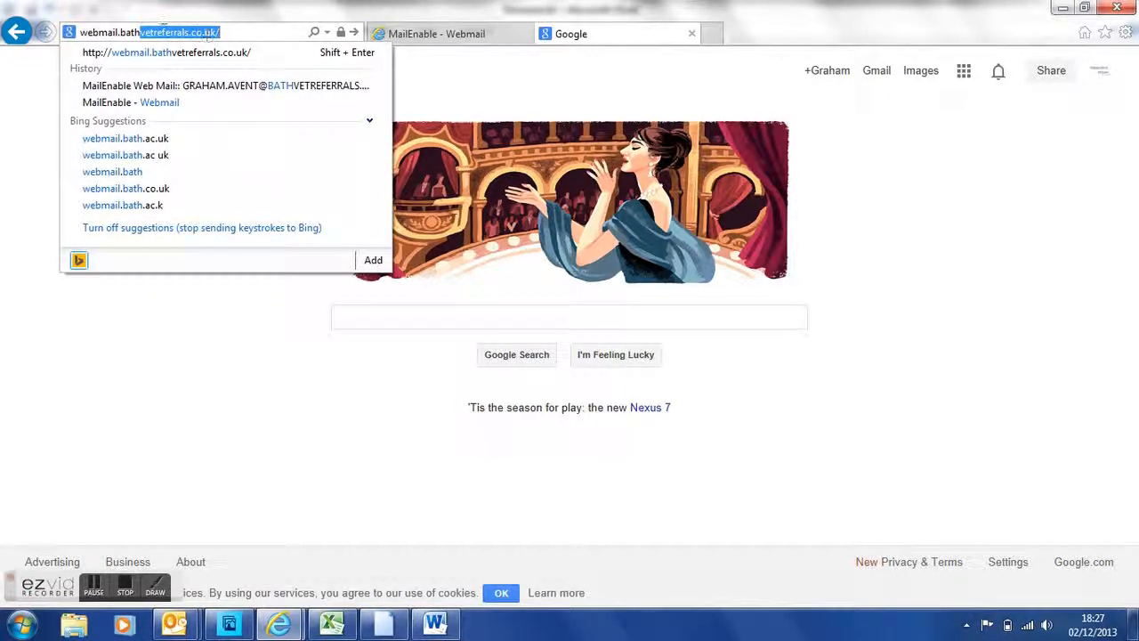
{"action": "key", "text": "Return"}
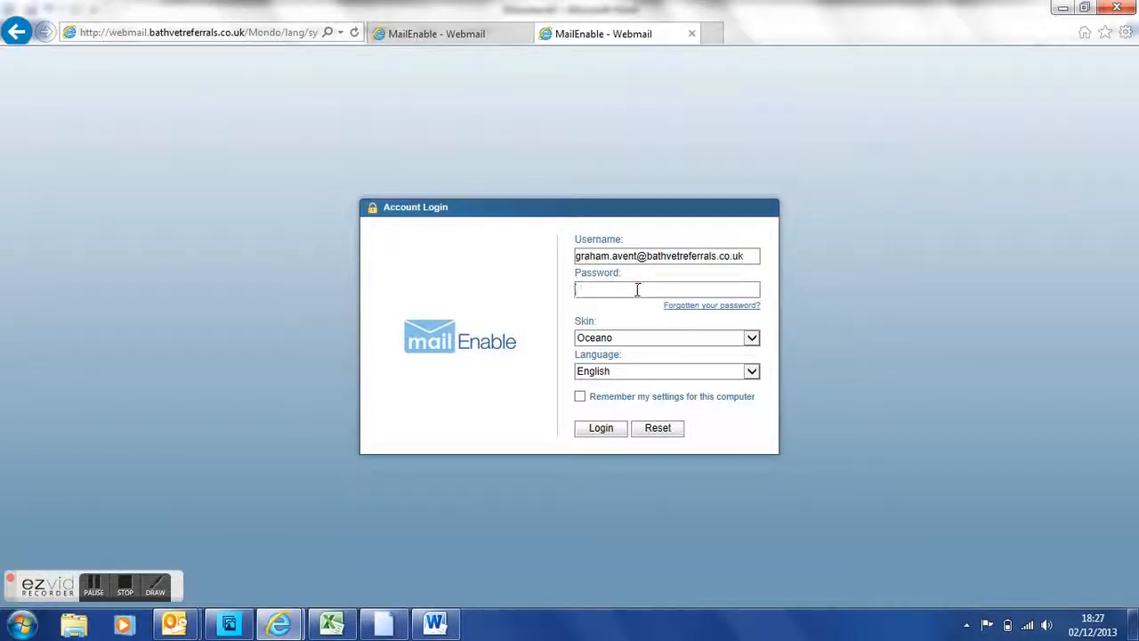
{"action": "type", "text": "**"}
- Log in with the prefilled username and password, leaving 'Remember my settings' unticked
{"action": "left_click", "coordinate": [581, 396]}
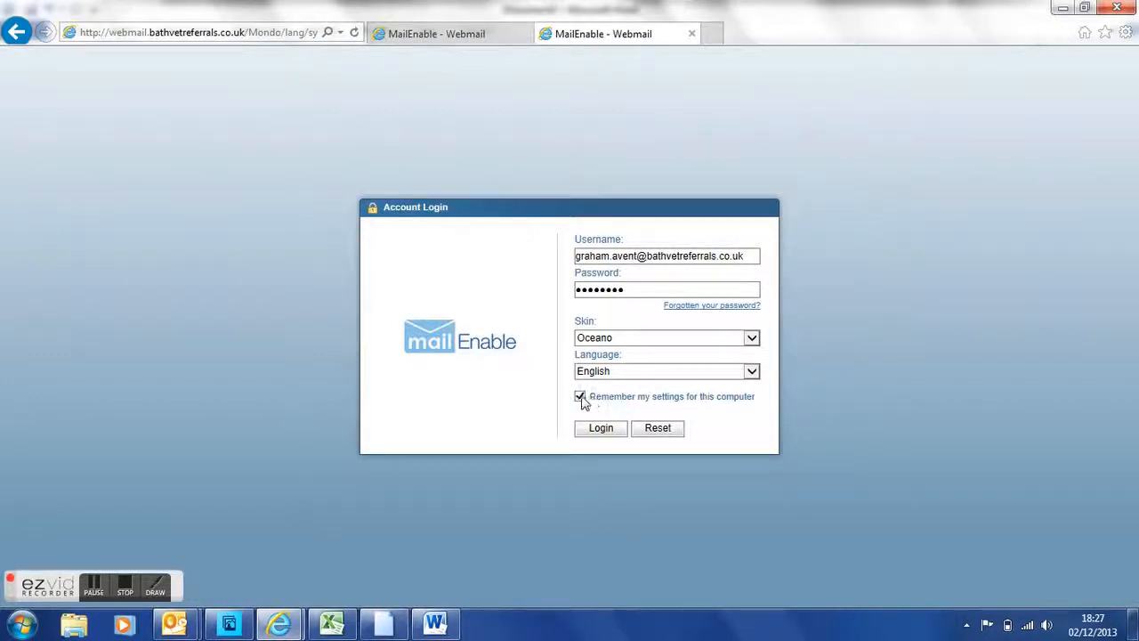
{"action": "left_click", "coordinate": [581, 396]}
{"action": "left_click", "coordinate": [601, 428]}
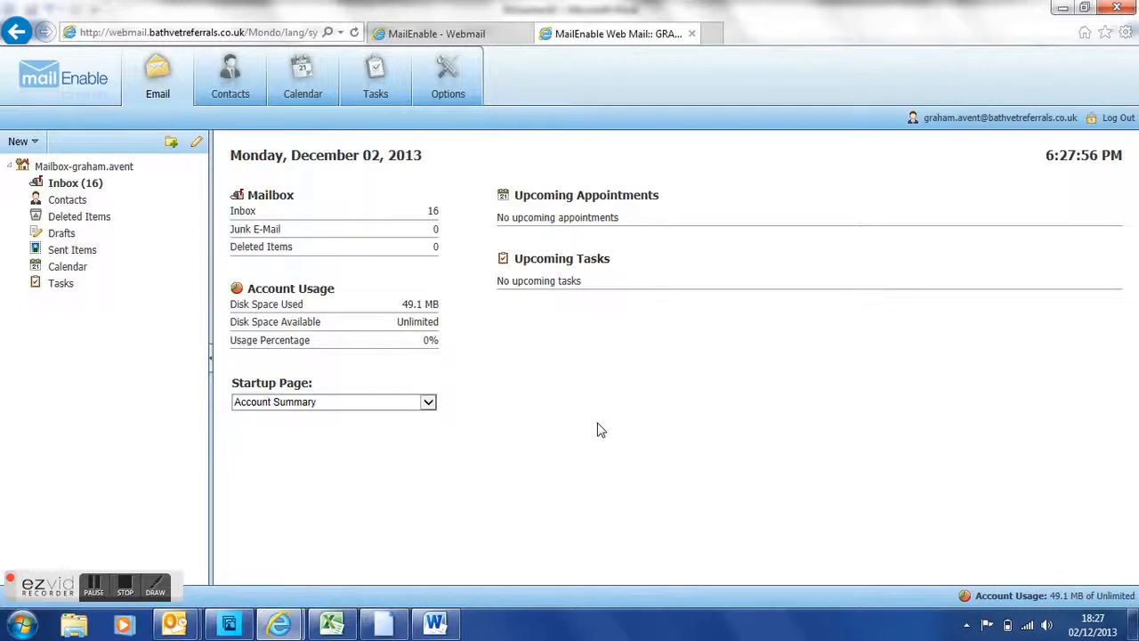
- Browse the Inbox, Contacts, Calendar and Tasks, ending on the Options account settings
{"action": "left_click", "coordinate": [64, 182]}
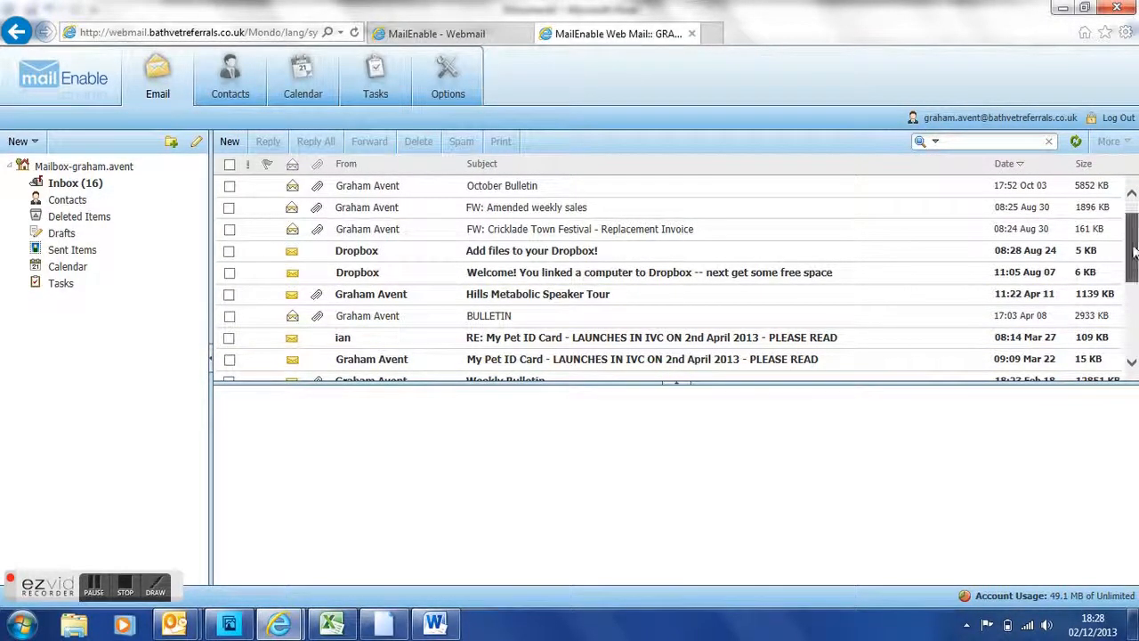
{"action": "mouse_move", "coordinate": [1132, 249]}
{"action": "left_mouse_down"}
{"action": "mouse_move", "coordinate": [1132, 321]}
{"action": "mouse_move", "coordinate": [1132, 214]}
{"action": "left_mouse_up"}
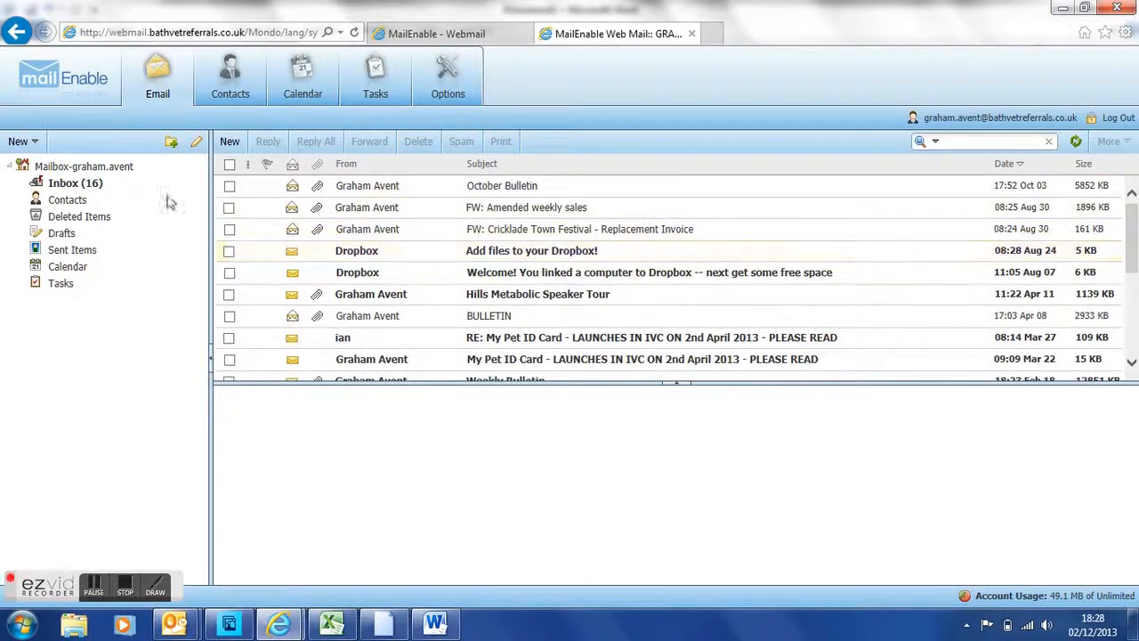
{"action": "left_click", "coordinate": [232, 89]}
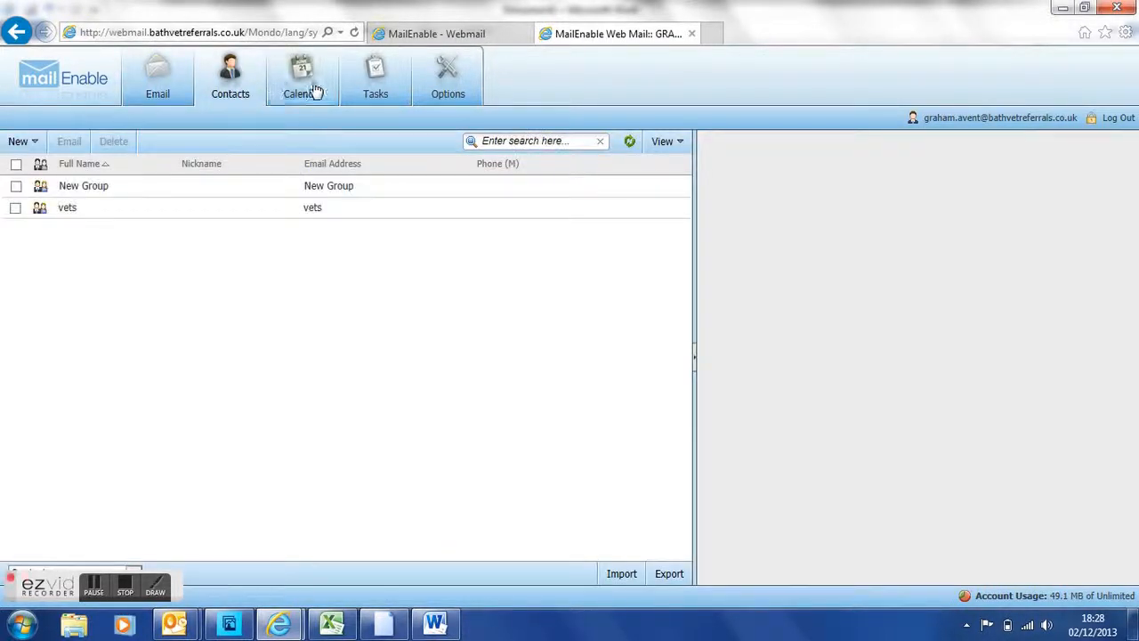
{"action": "left_click", "coordinate": [307, 86]}
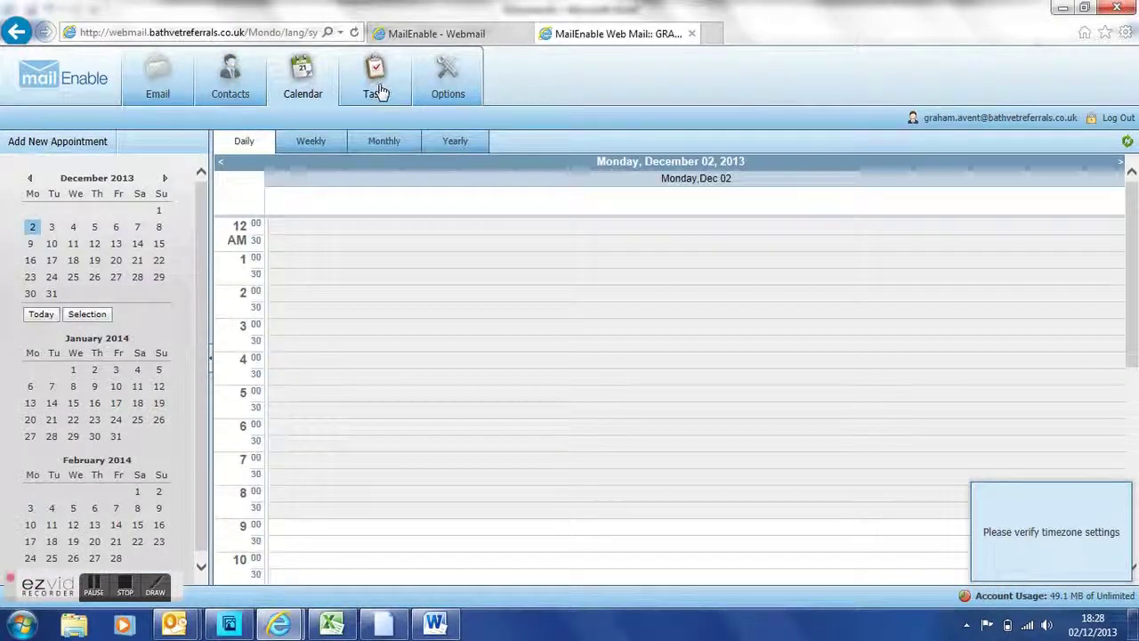
{"action": "left_click", "coordinate": [376, 87]}
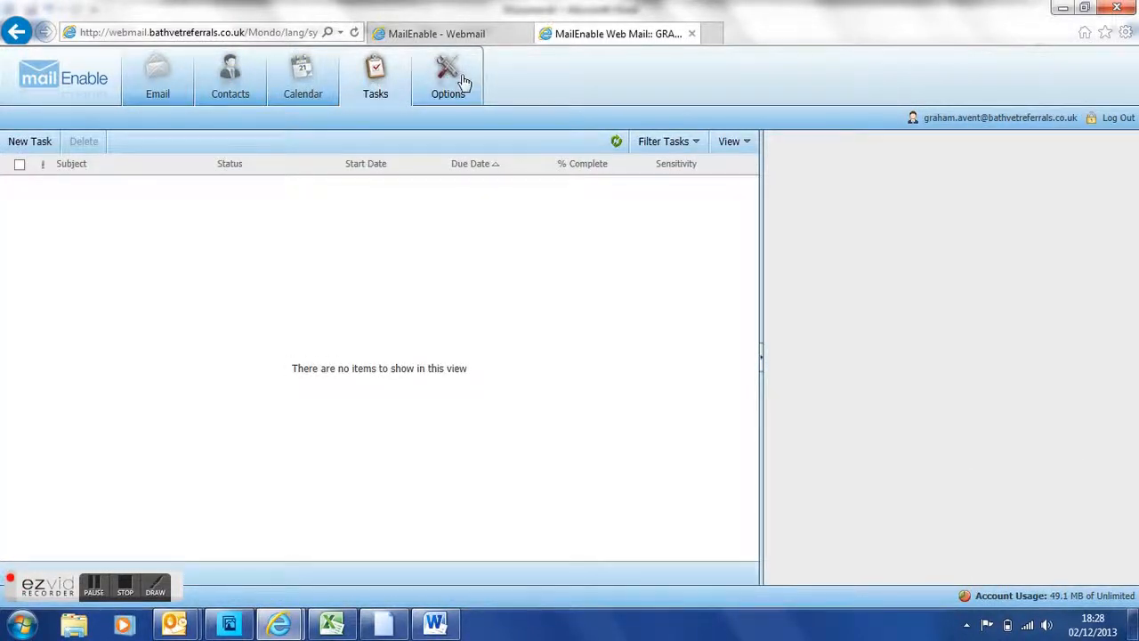
{"action": "left_click", "coordinate": [461, 81]}
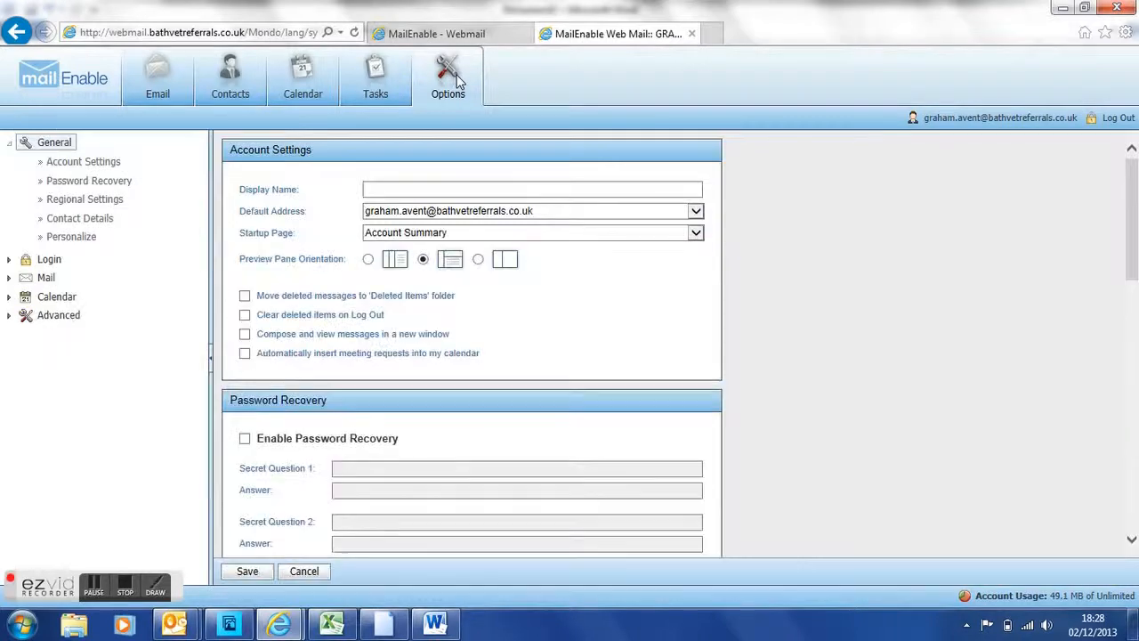
- Change the account password under Login settings, save it, and return to General settings
{"action": "left_click", "coordinate": [49, 259]}
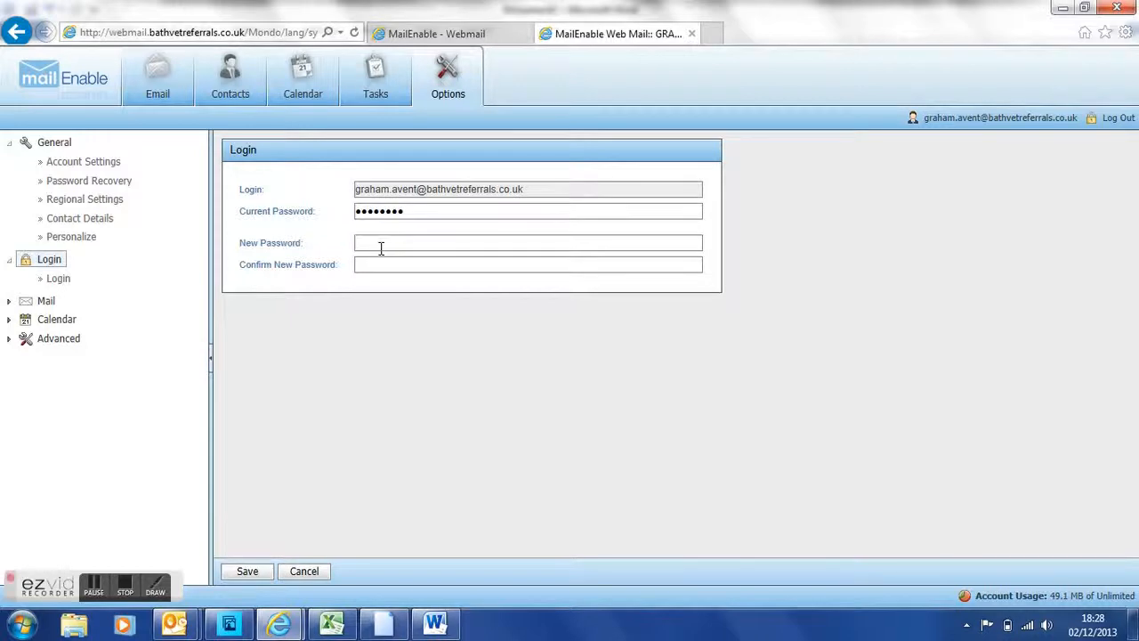
{"action": "type", "text": "•••••"}
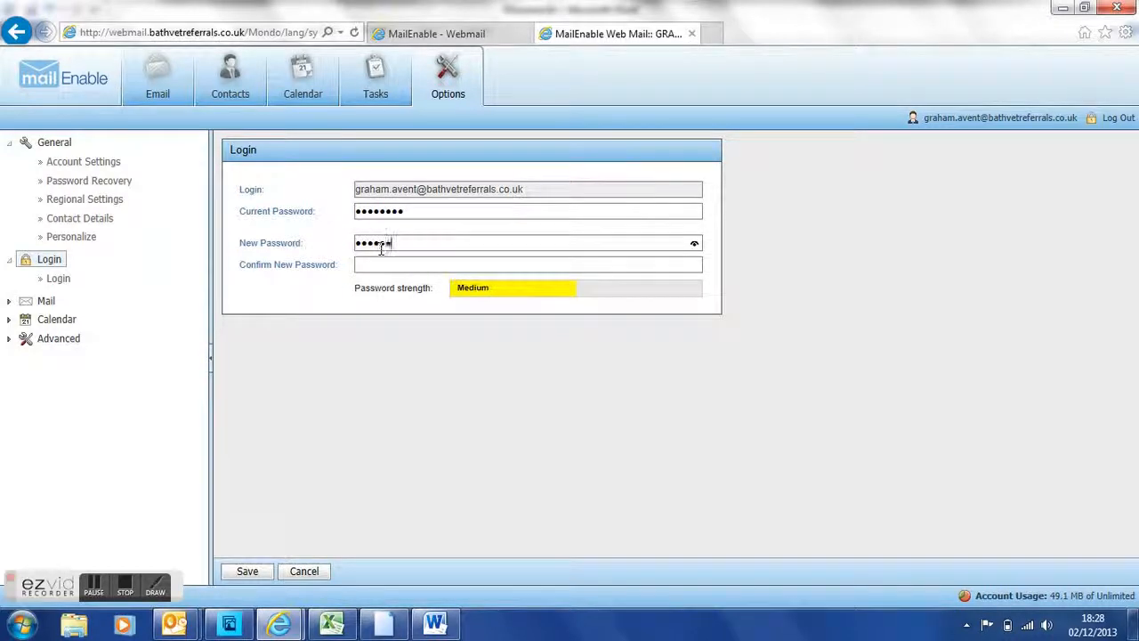
{"action": "type", "text": "••"}
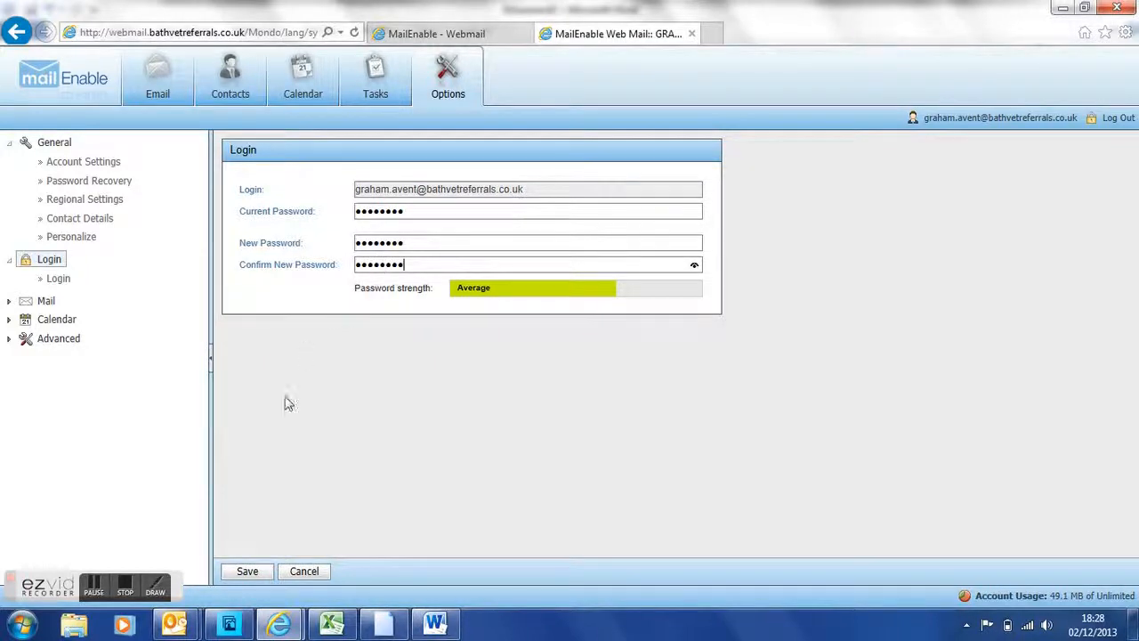
{"action": "left_click", "coordinate": [250, 571]}
{"action": "left_click", "coordinate": [55, 143]}
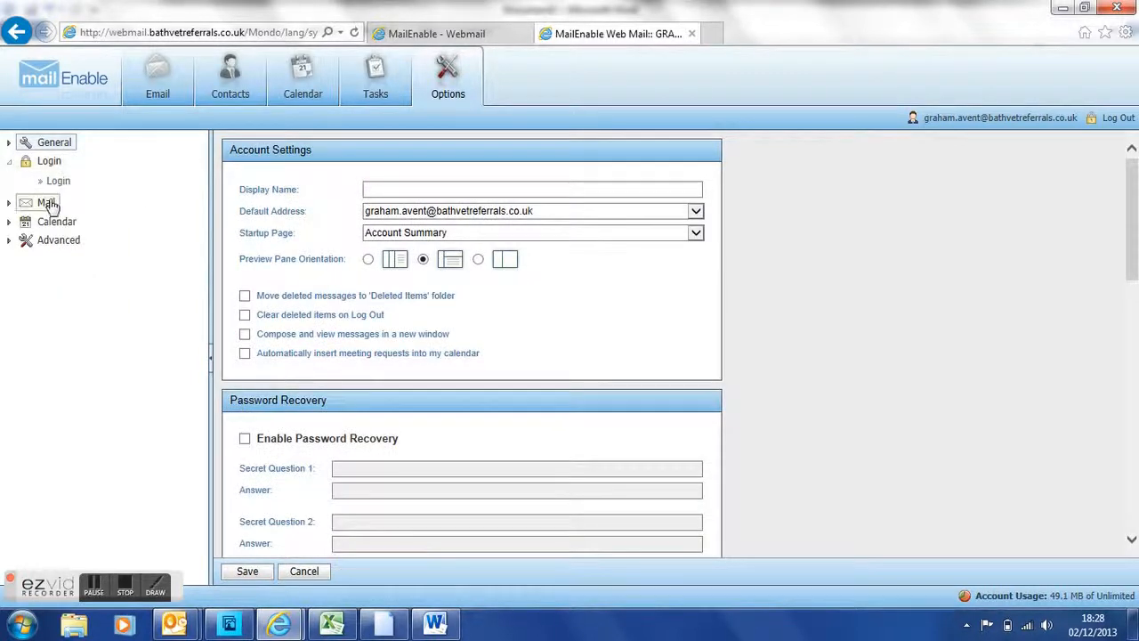
{"action": "scroll", "coordinate": [468, 429], "scroll_direction": "down", "scroll_amount": 6}
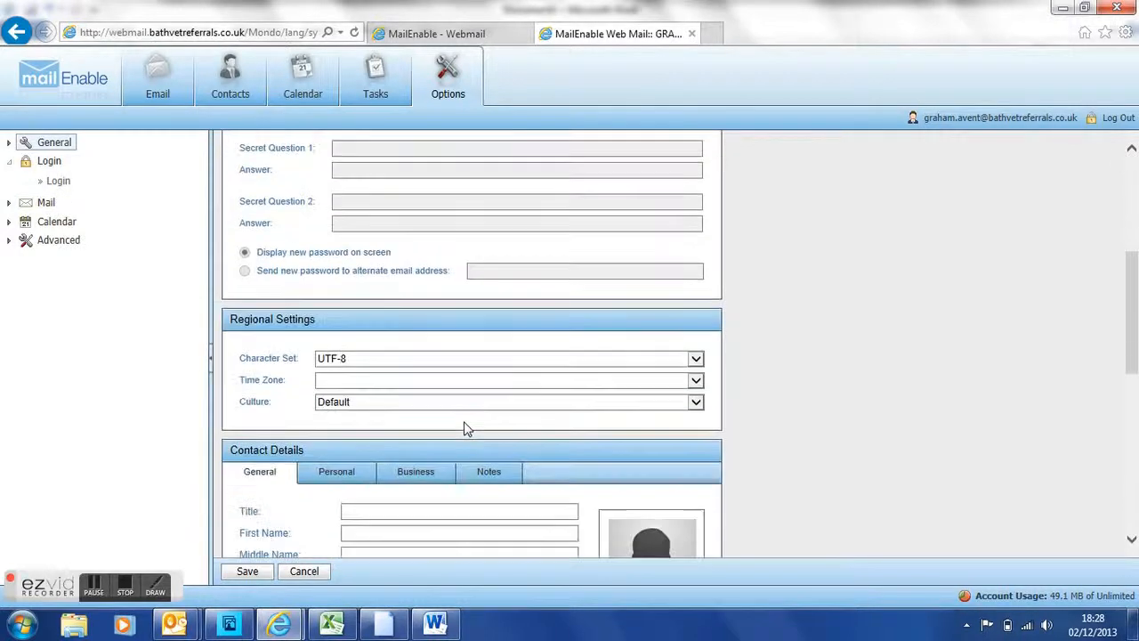
{"action": "scroll", "coordinate": [467, 429], "scroll_direction": "down", "scroll_amount": 5}
{"action": "scroll", "coordinate": [467, 429], "scroll_direction": "down", "scroll_amount": 5}
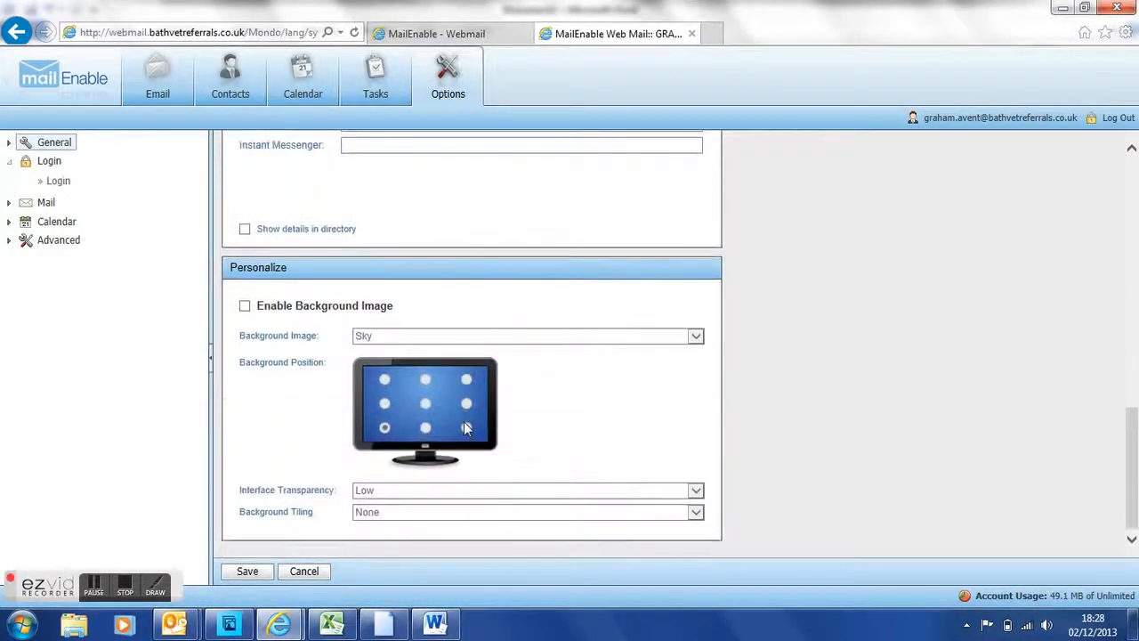
{"action": "scroll", "coordinate": [464, 428], "scroll_direction": "up", "scroll_amount": 6}
{"action": "scroll", "coordinate": [463, 428], "scroll_direction": "up", "scroll_amount": 6}
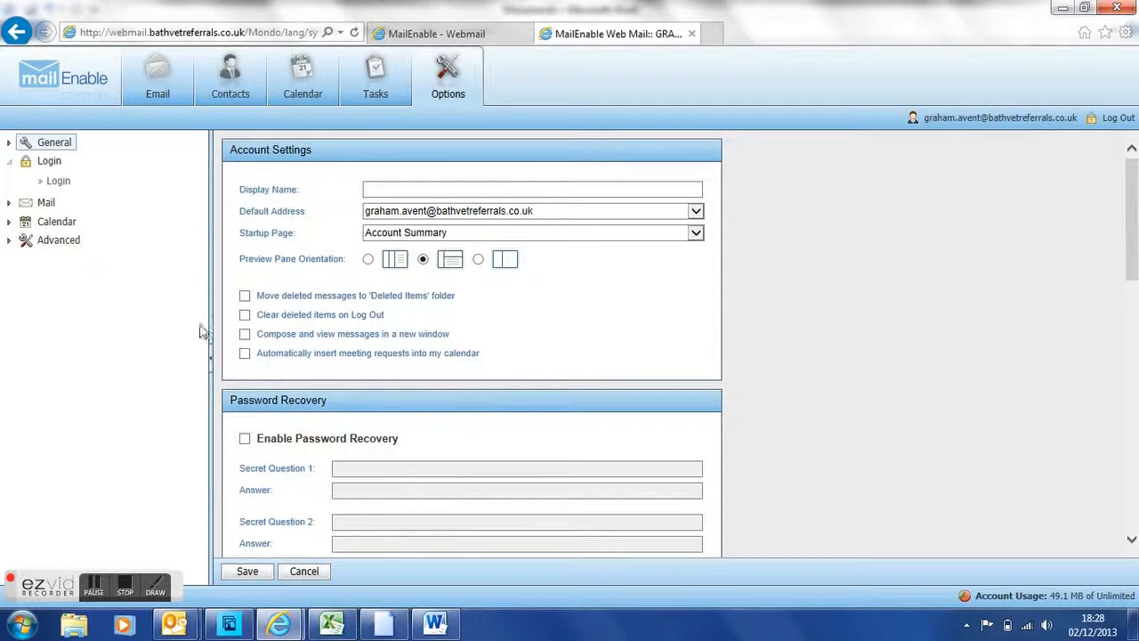
- Review the General settings, then show the Advanced spam filtering section
{"action": "left_click", "coordinate": [59, 240]}
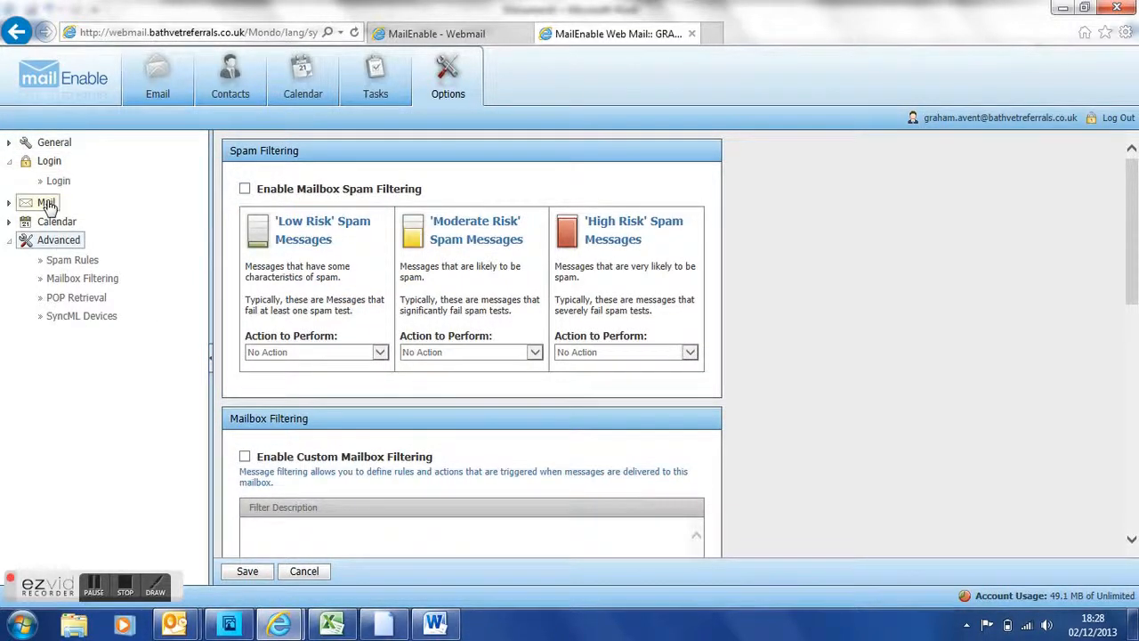
- Review the Mail settings: the email signature and redirection to a Gmail address
{"action": "left_click", "coordinate": [47, 203]}
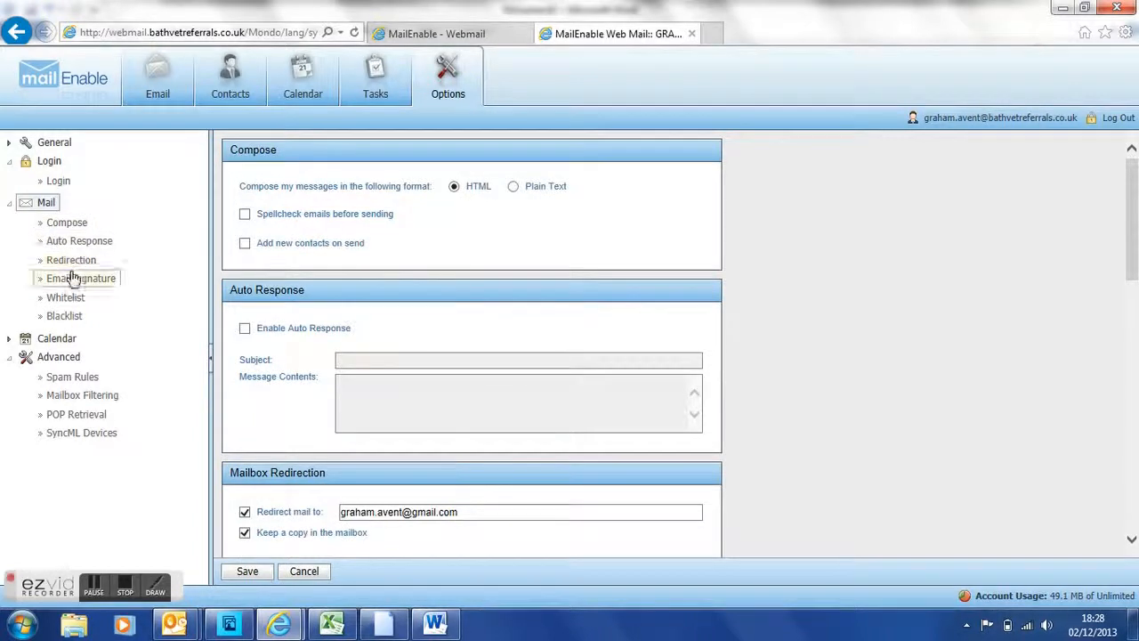
{"action": "left_click", "coordinate": [75, 278]}
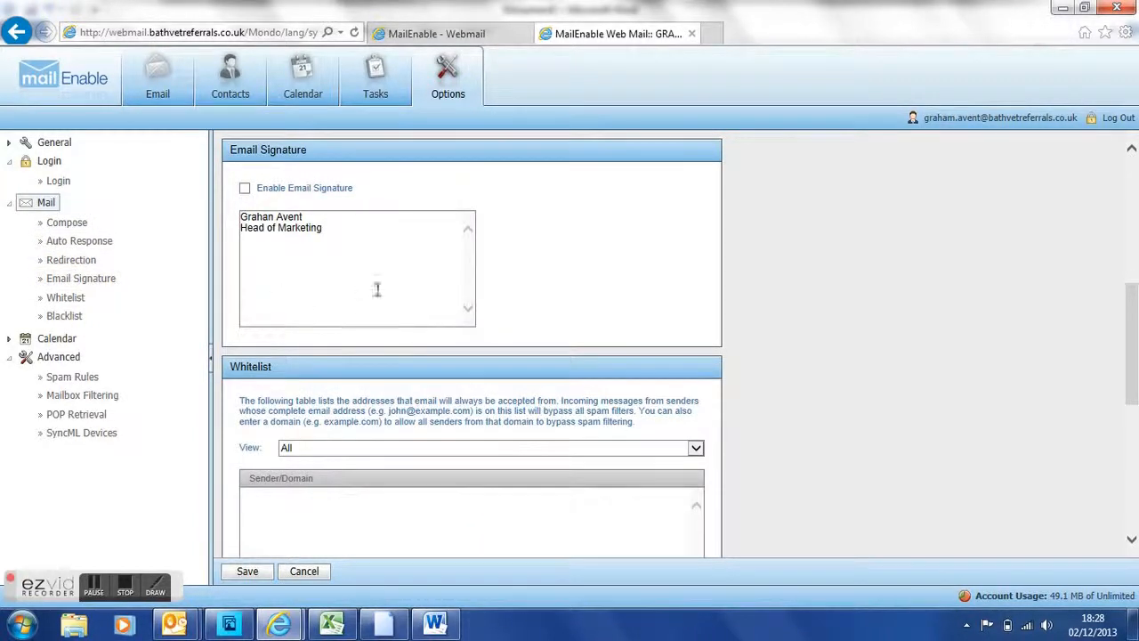
{"action": "scroll", "coordinate": [659, 294], "scroll_direction": "down", "scroll_amount": 3}
{"action": "scroll", "coordinate": [659, 294], "scroll_direction": "down", "scroll_amount": 3}
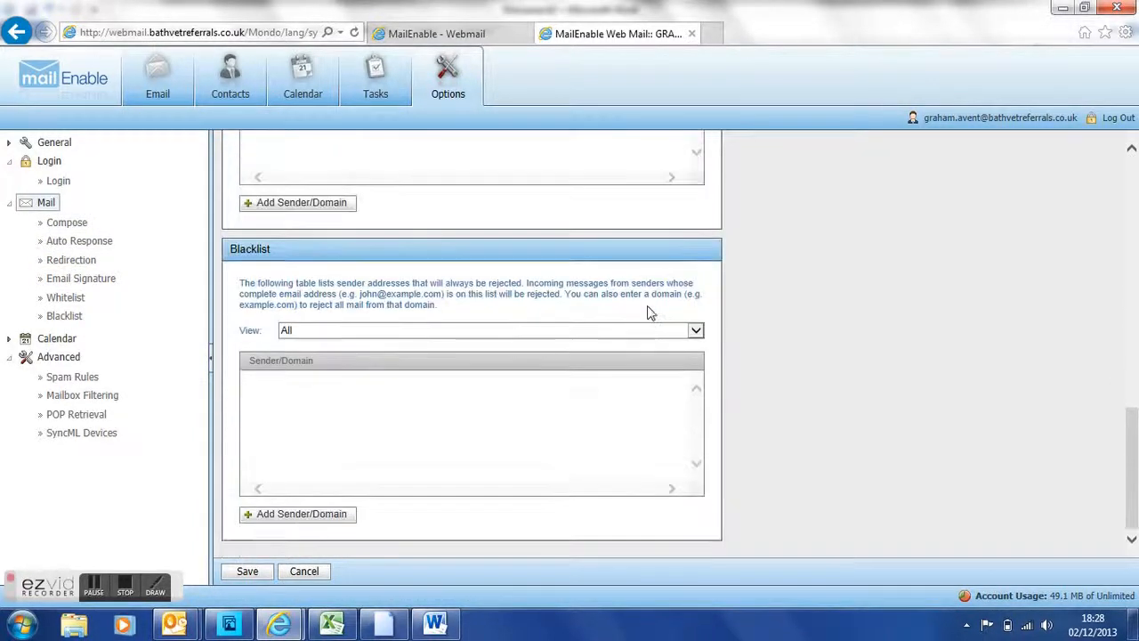
{"action": "scroll", "coordinate": [650, 313], "scroll_direction": "down", "scroll_amount": 2}
{"action": "scroll", "coordinate": [647, 313], "scroll_direction": "up", "scroll_amount": 3}
{"action": "scroll", "coordinate": [647, 313], "scroll_direction": "up", "scroll_amount": 3}
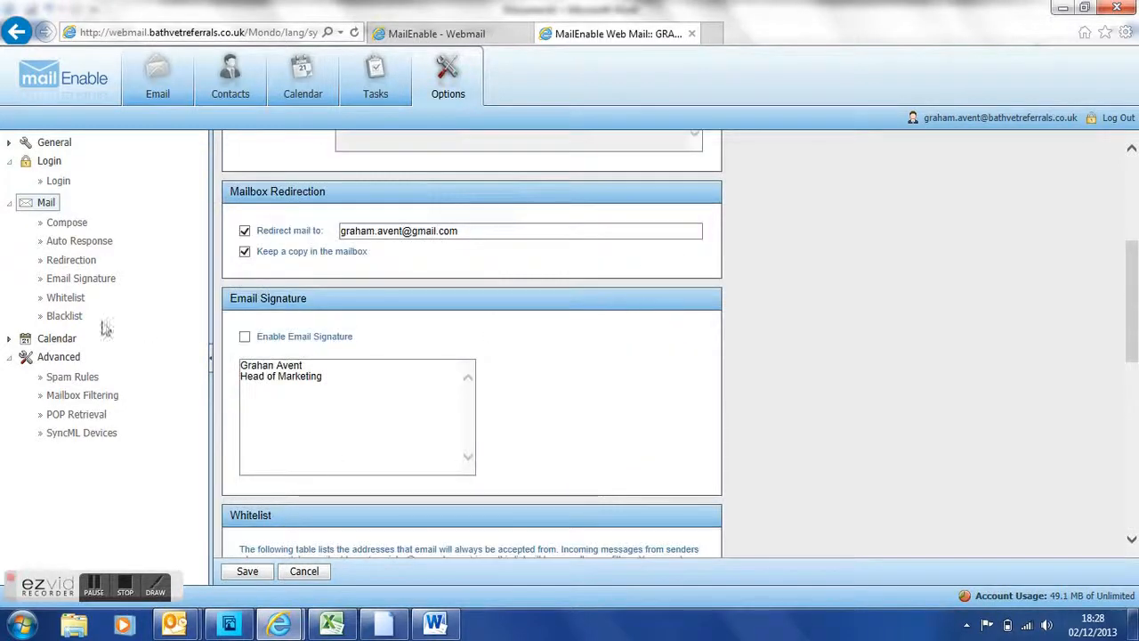
{"action": "left_click", "coordinate": [69, 260]}
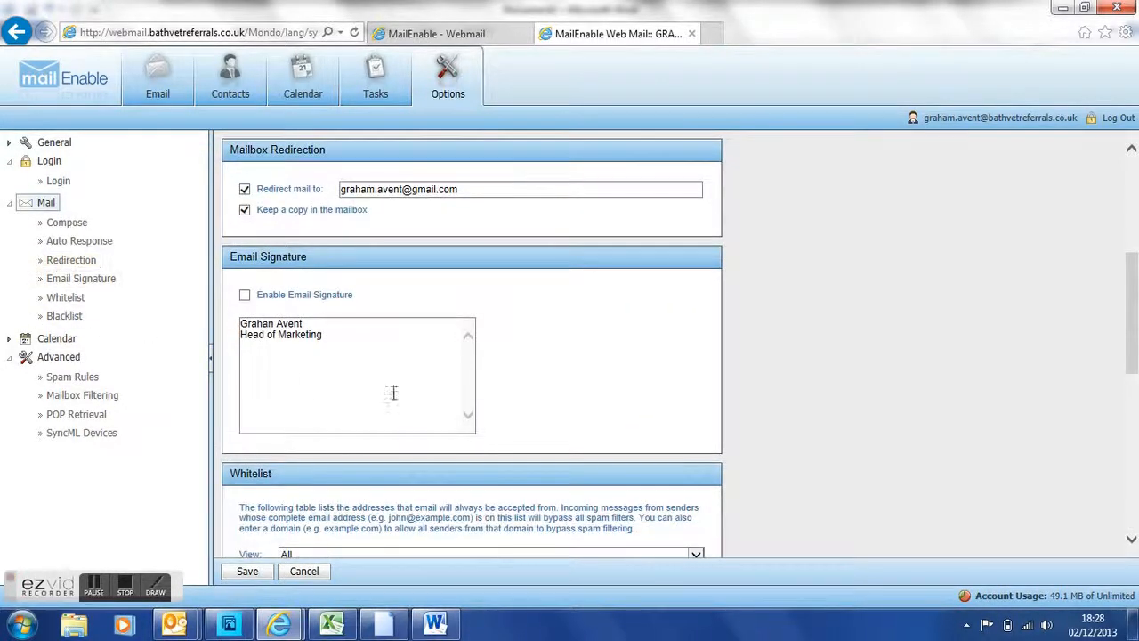
{"action": "scroll", "coordinate": [392, 392], "scroll_direction": "down", "scroll_amount": 3}
{"action": "scroll", "coordinate": [392, 391], "scroll_direction": "down", "scroll_amount": 3}
{"action": "scroll", "coordinate": [397, 392], "scroll_direction": "down", "scroll_amount": 3}
{"action": "scroll", "coordinate": [397, 393], "scroll_direction": "up", "scroll_amount": 3}
{"action": "scroll", "coordinate": [397, 392], "scroll_direction": "up", "scroll_amount": 3}
- Leave the settings, return to the Email tab and start a new blank email
{"action": "left_click", "coordinate": [54, 143]}
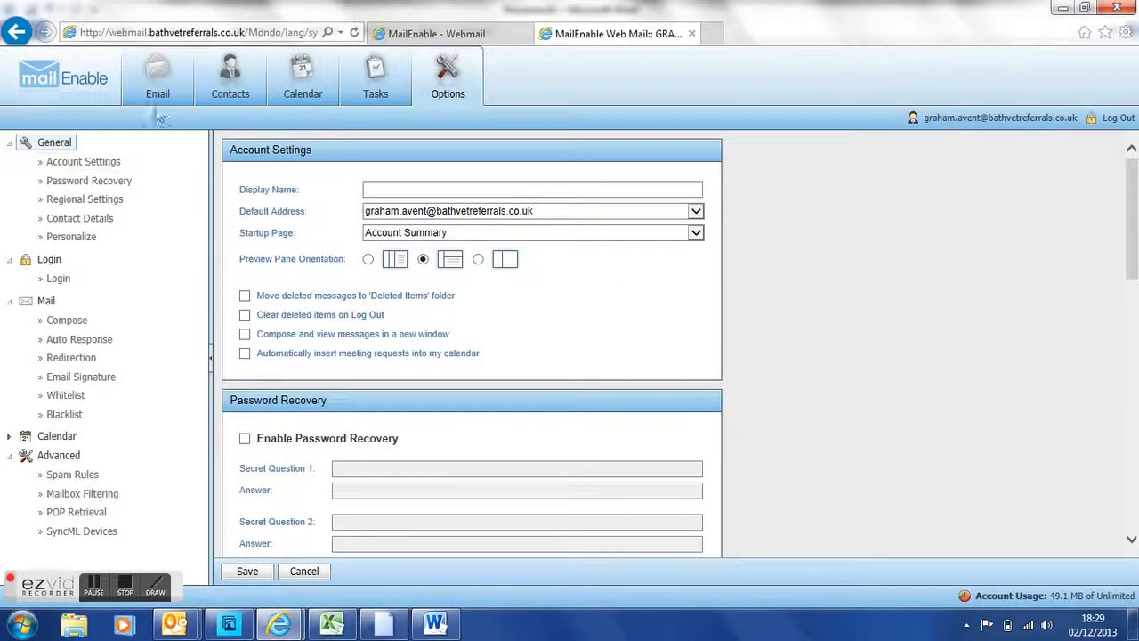
{"action": "left_click", "coordinate": [157, 79]}
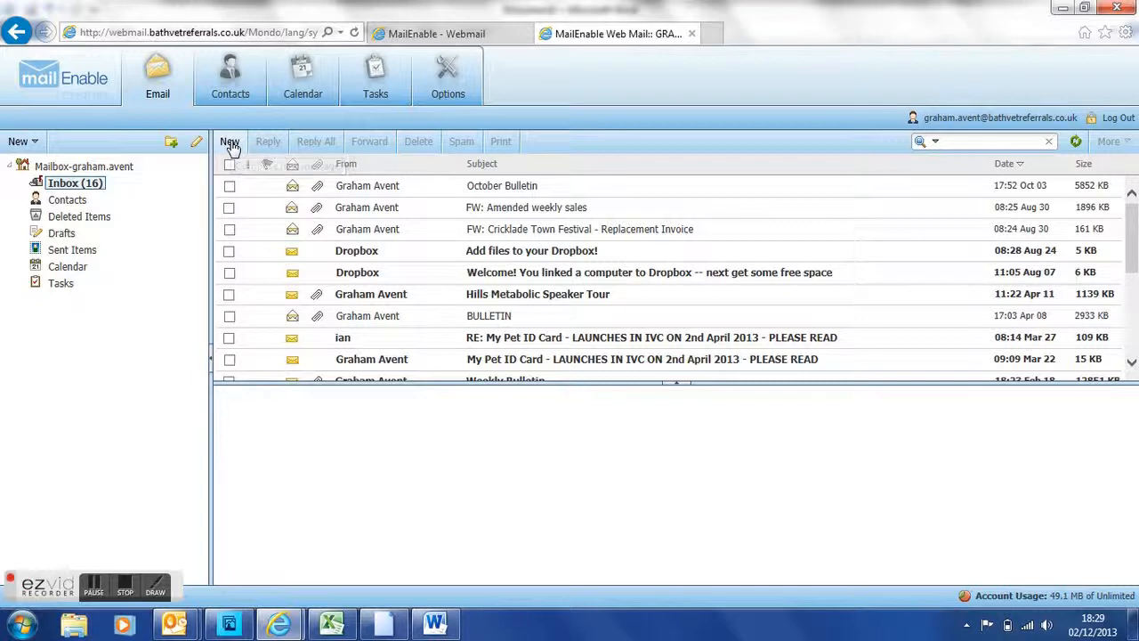
{"action": "left_click", "coordinate": [229, 141]}
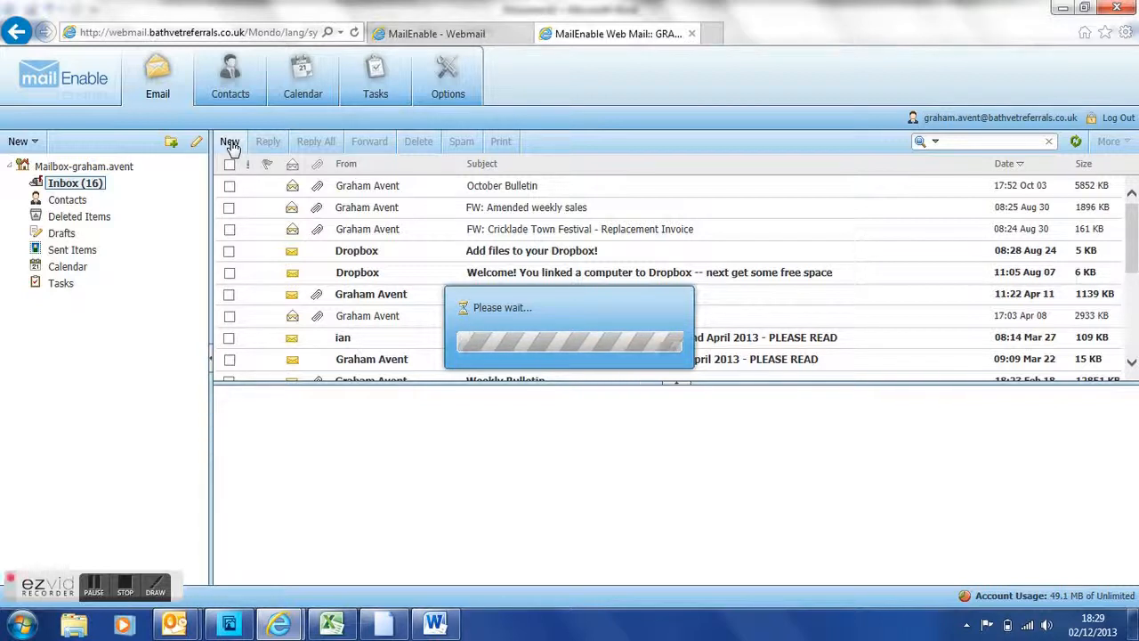
- Place the caret in the message body, then in the empty To recipient field
{"action": "left_click", "coordinate": [93, 586]}
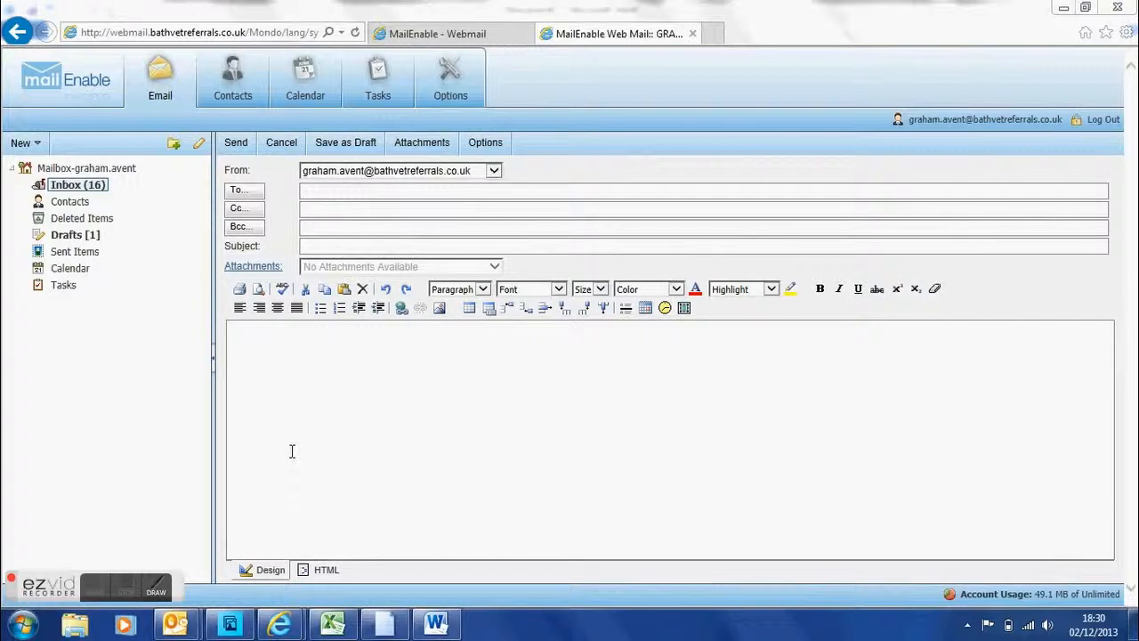
{"action": "left_click", "coordinate": [297, 405]}
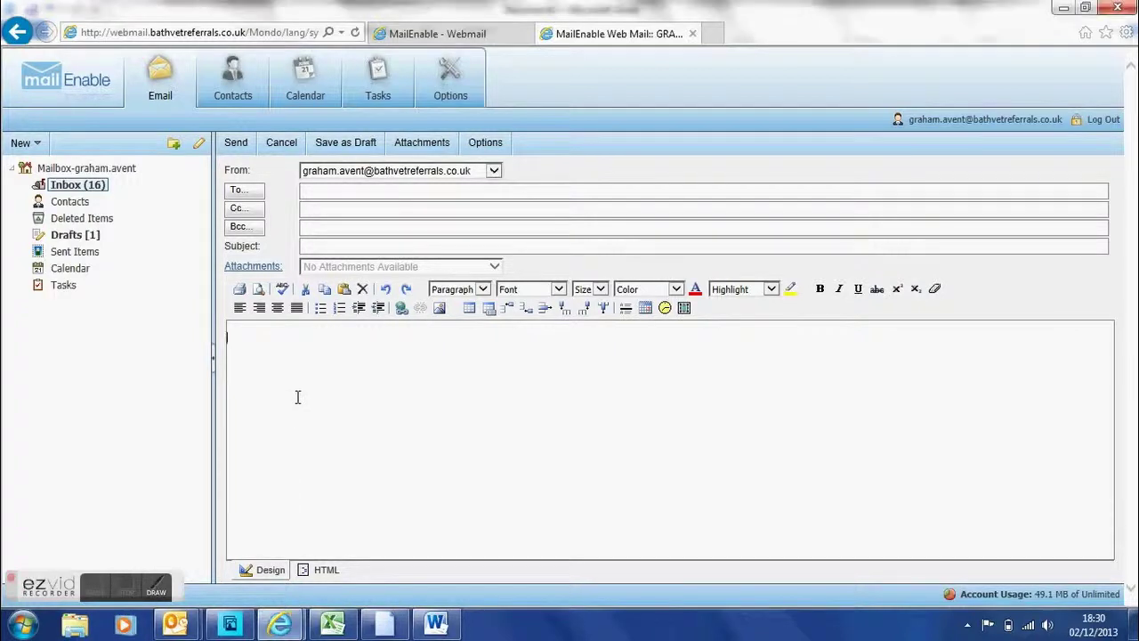
{"action": "left_click", "coordinate": [339, 191]}
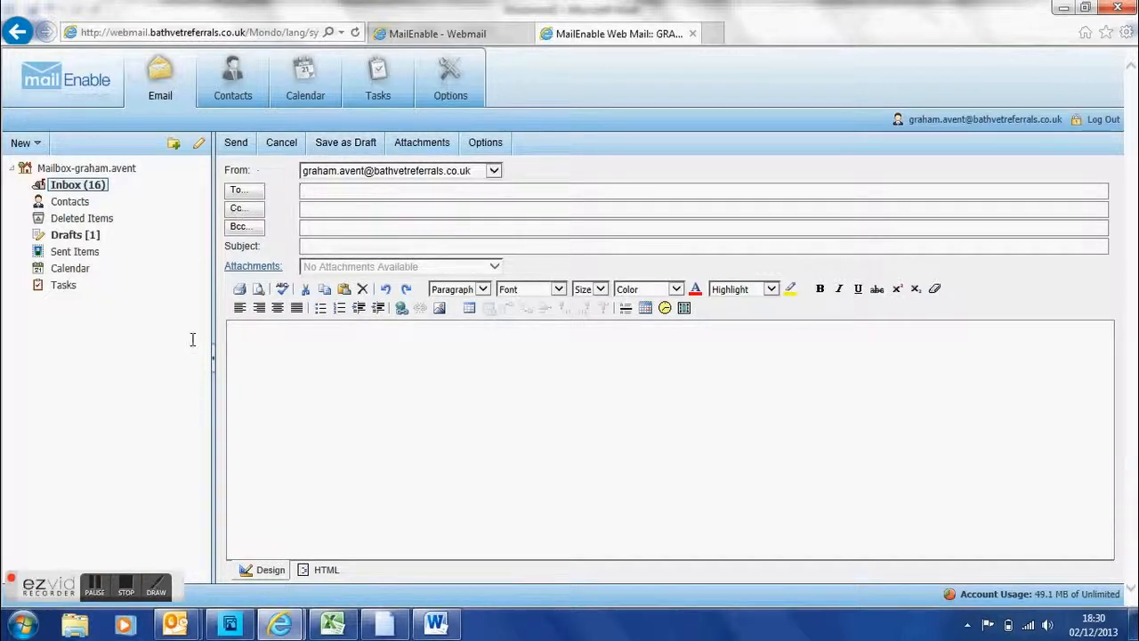
{"action": "left_click", "coordinate": [123, 586]}
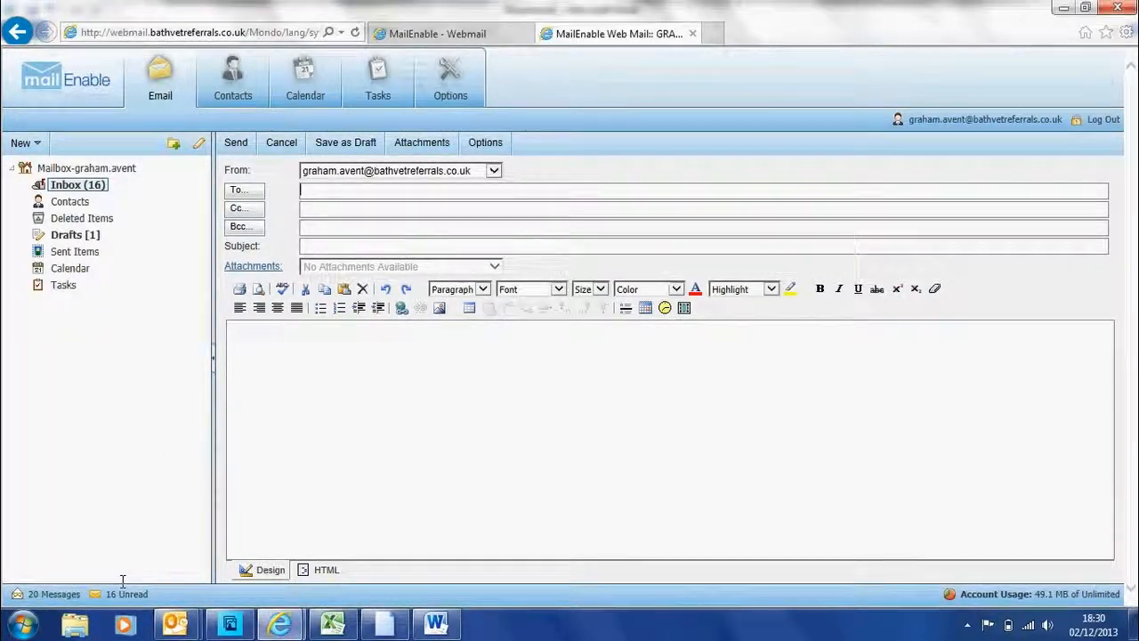